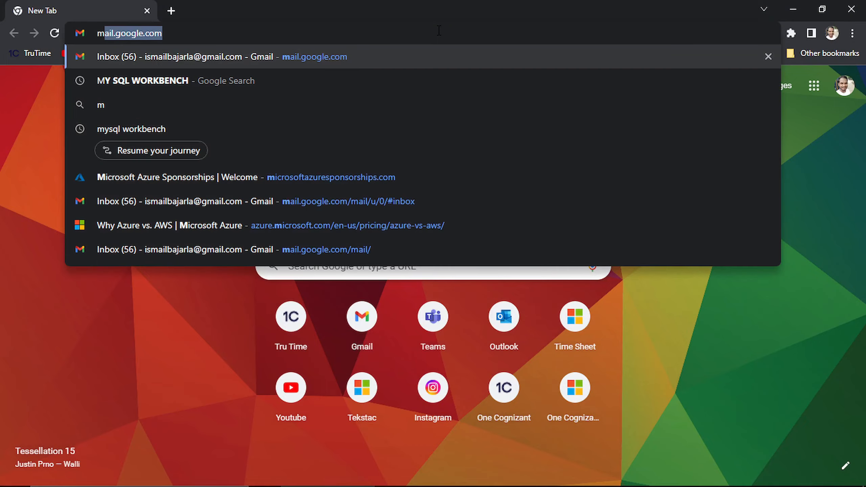
# Step: Search Google for 'MY SQL WORKBENCH' and open the official MySQL Workbench page on mysql.com
pyautogui.press('Right')
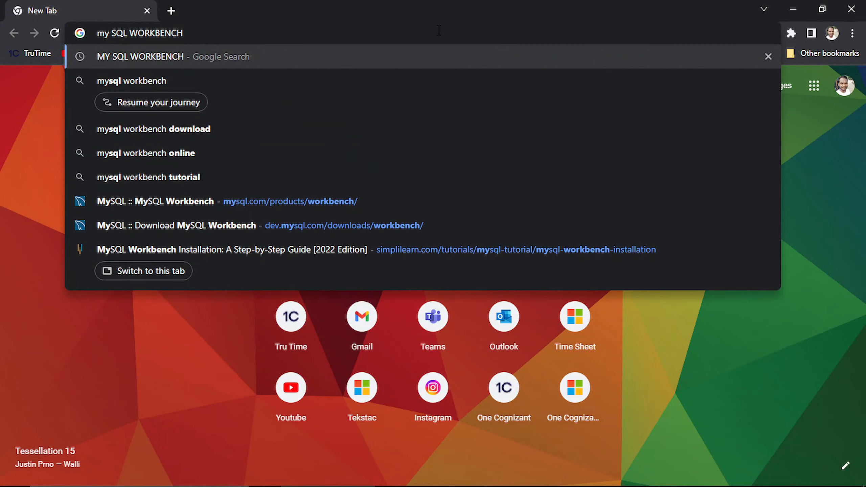
pyautogui.press('Return')
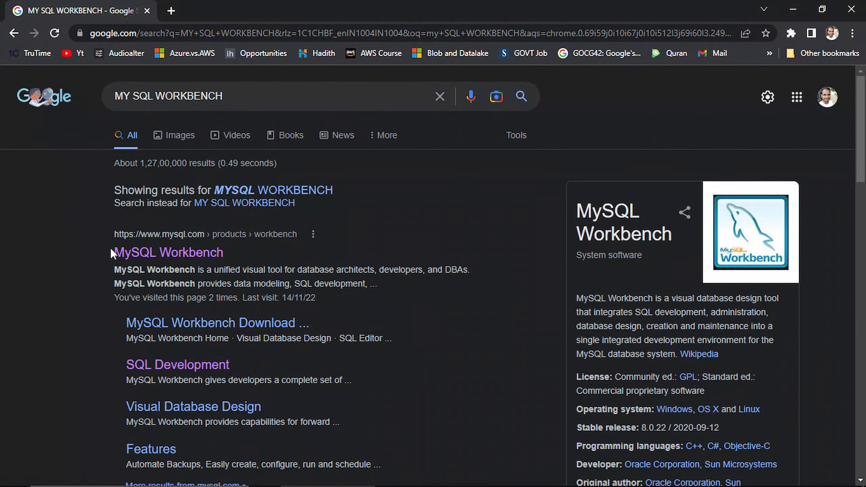
pyautogui.moveTo(111, 250); pyautogui.dragTo(208, 254)
pyautogui.click(162, 259)
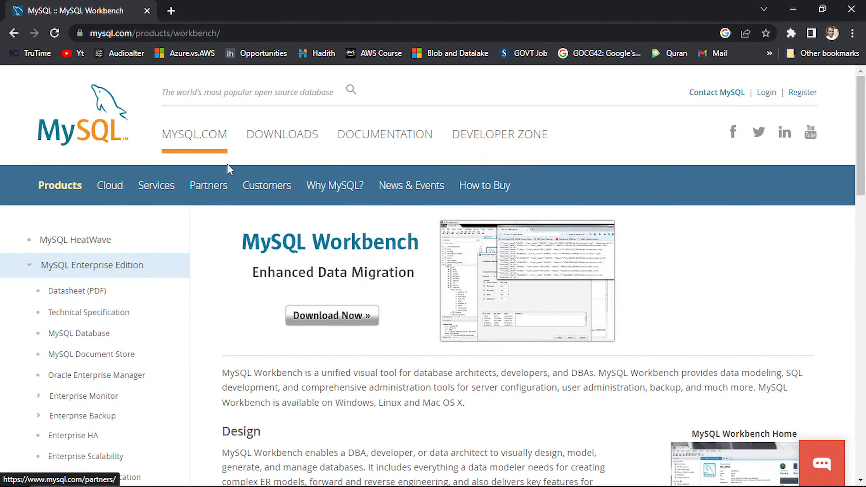
# Step: Go from mysql.com DOWNLOADS to the MySQL Community (GPL) Downloads list
pyautogui.click(278, 137)
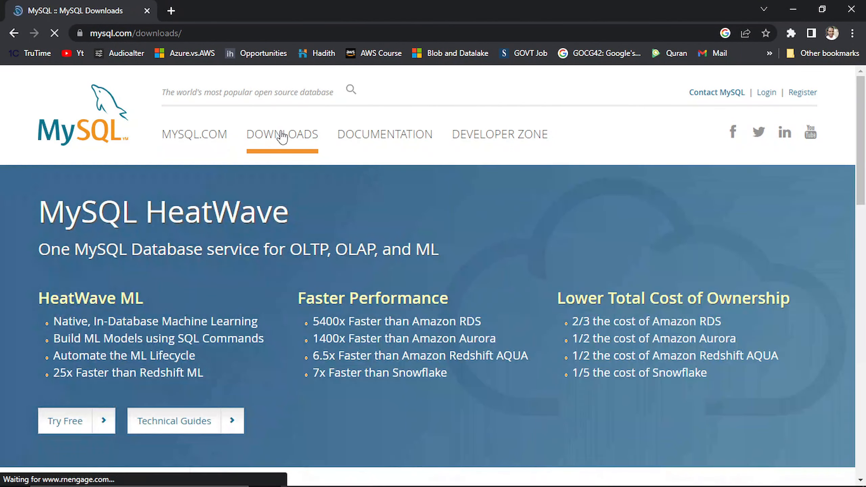
pyautogui.scroll(-10, 282, 150)
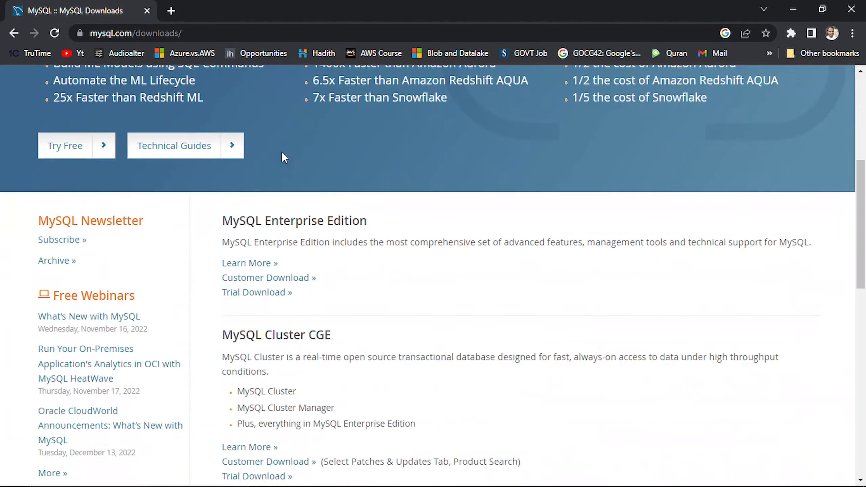
pyautogui.scroll(-1, 277, 174)
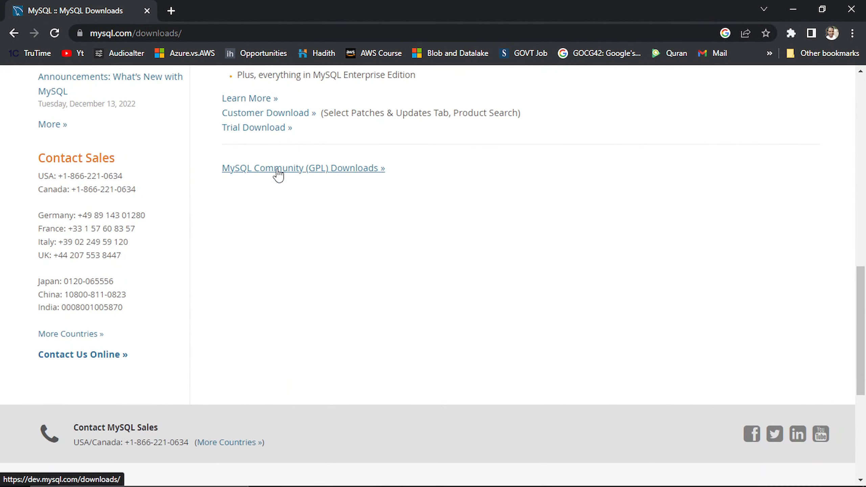
pyautogui.click(333, 168)
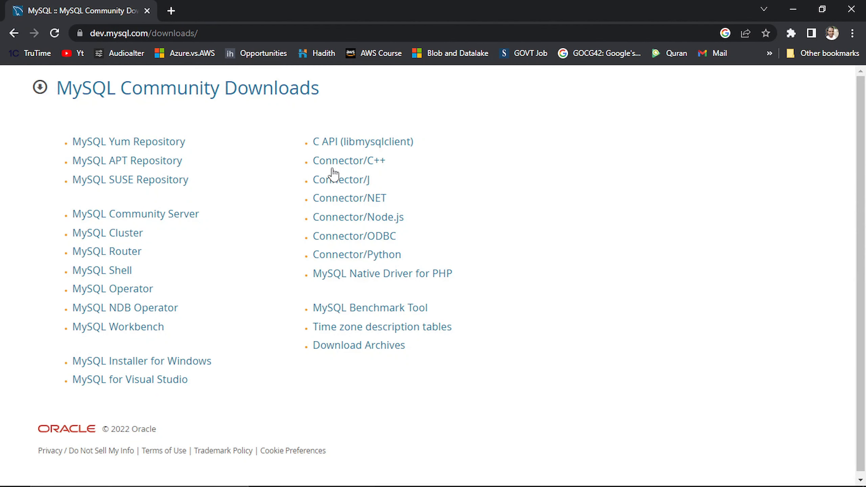
# Step: Download the full 431.7M MySQL Installer for Windows, skipping the sign-in prompt
pyautogui.click(287, 34)
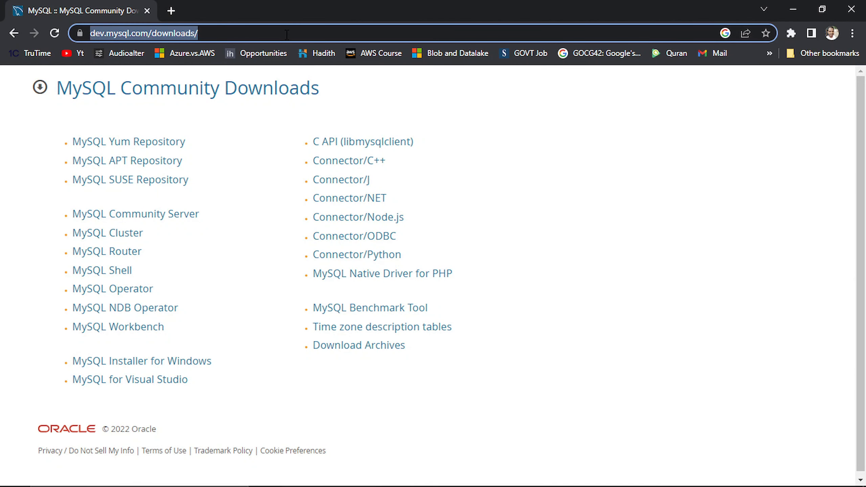
pyautogui.click(287, 34)
pyautogui.click(1, 238)
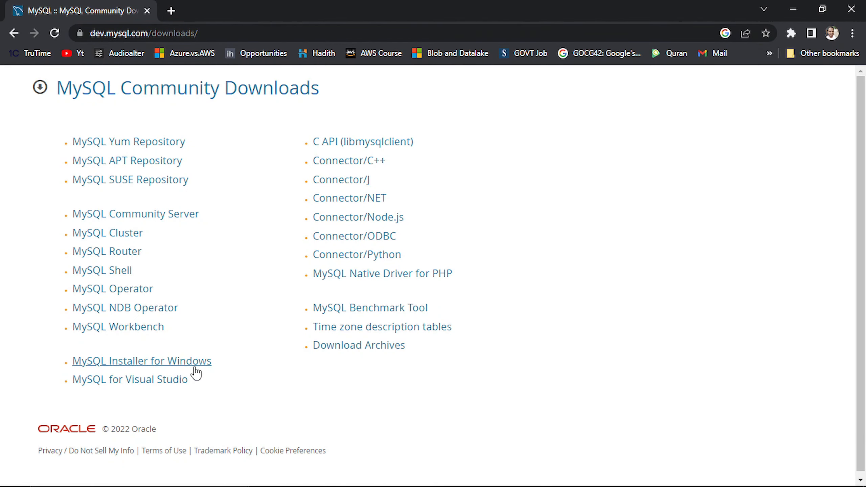
pyautogui.click(130, 360)
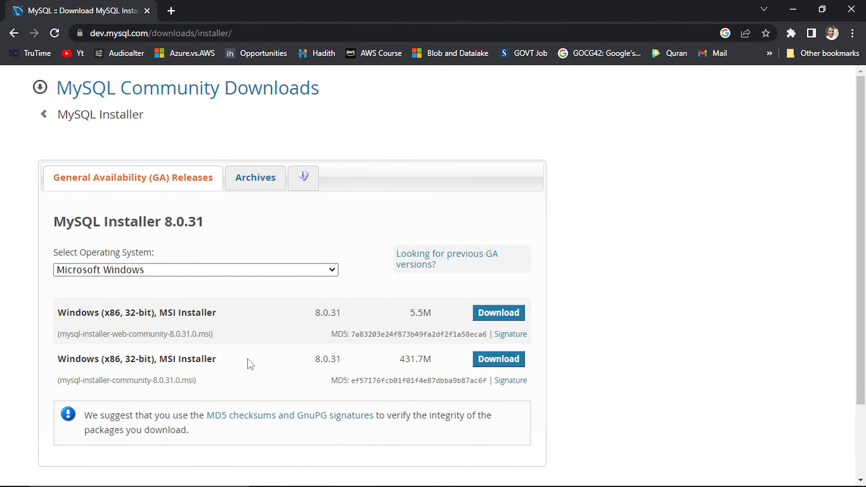
pyautogui.click(497, 365)
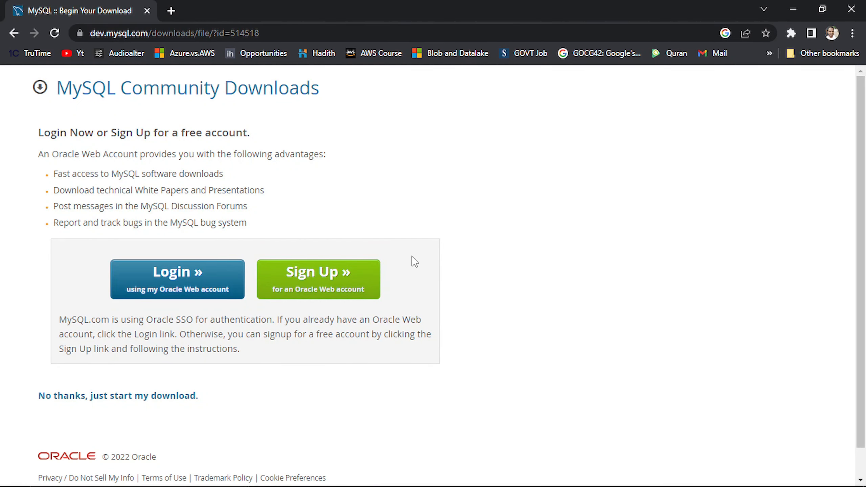
pyautogui.click(121, 405)
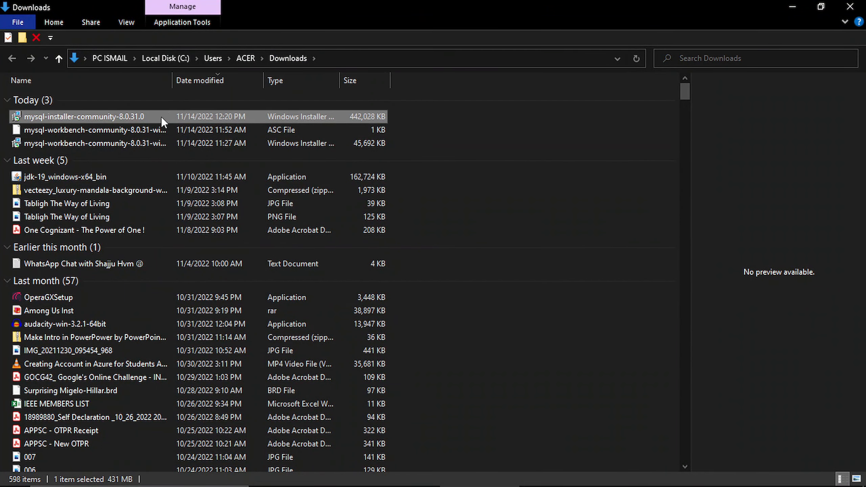
# Step: Install mysql-installer-community-8.0.31.0 from Downloads past the security warning, then minimize Explorer and Chrome
pyautogui.doubleClick(161, 116)
pyautogui.rightClick(161, 116)
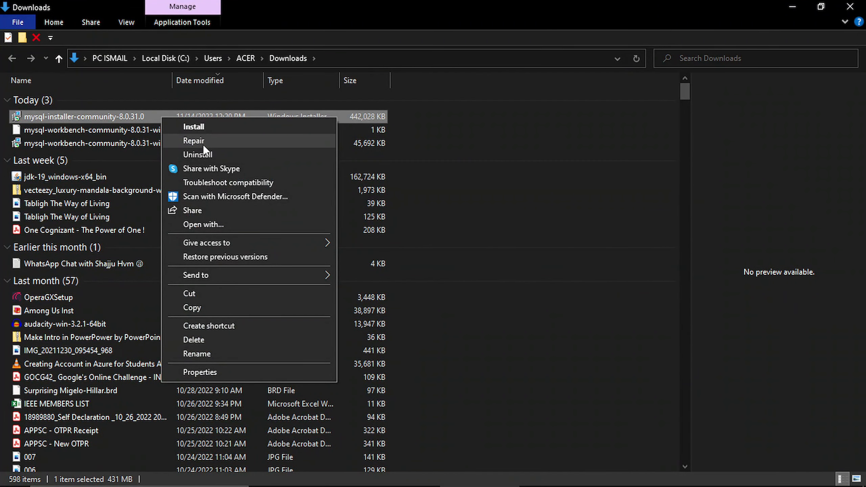
pyautogui.click(218, 128)
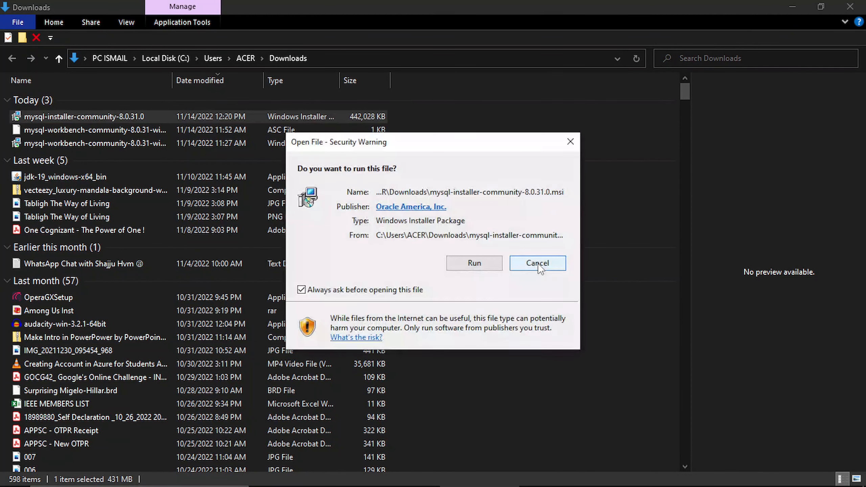
pyautogui.click(473, 266)
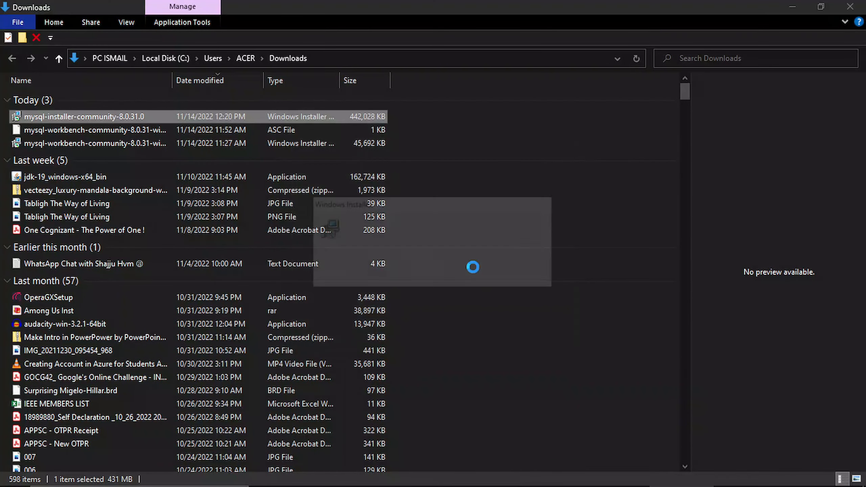
pyautogui.click(792, 5)
pyautogui.click(794, 5)
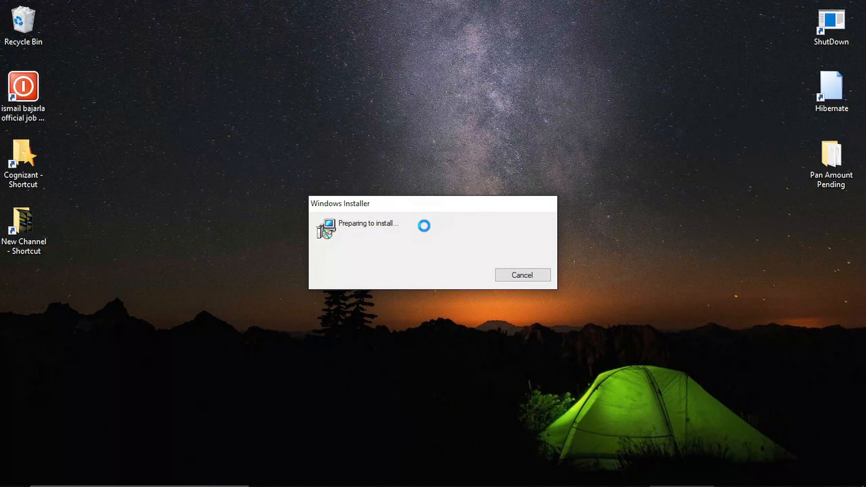
# Step: Choose the Custom setup type and advance to Select Products
pyautogui.moveTo(431, 205); pyautogui.dragTo(431, 173)
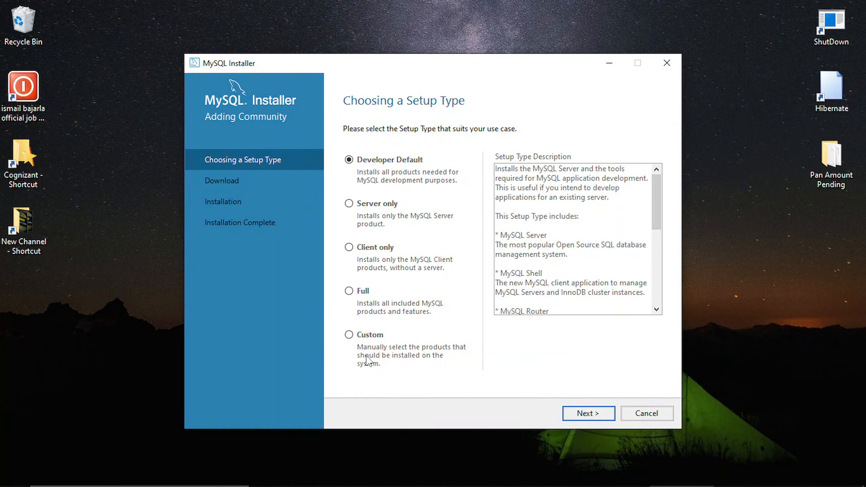
pyautogui.click(358, 334)
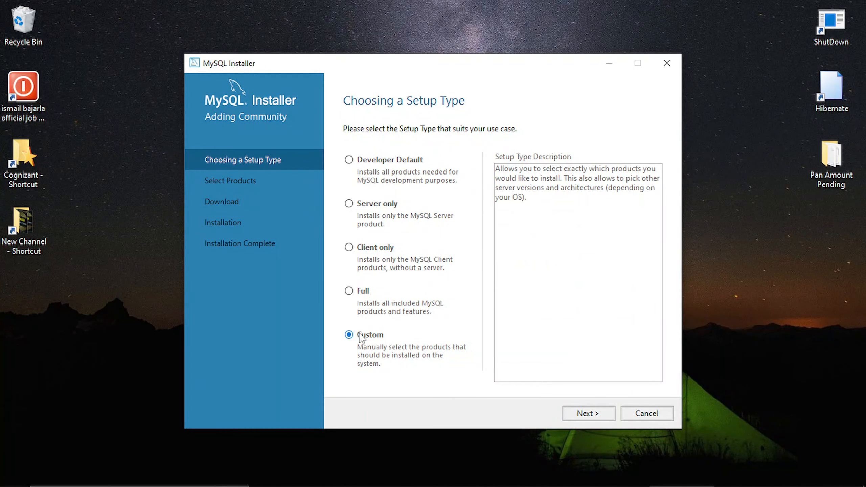
pyautogui.click(579, 413)
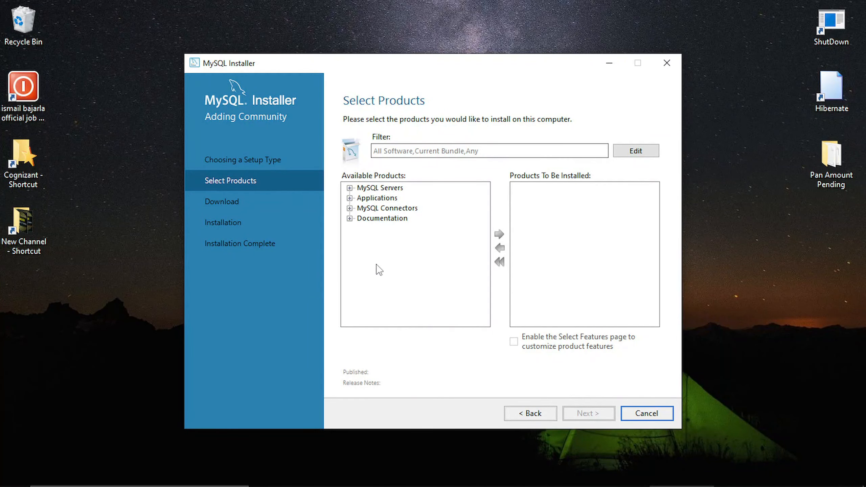
pyautogui.click(369, 239)
# Step: Add MySQL Server 8.0.31 - X64 and MySQL Workbench 8.0.31 to the install list
pyautogui.click(350, 187)
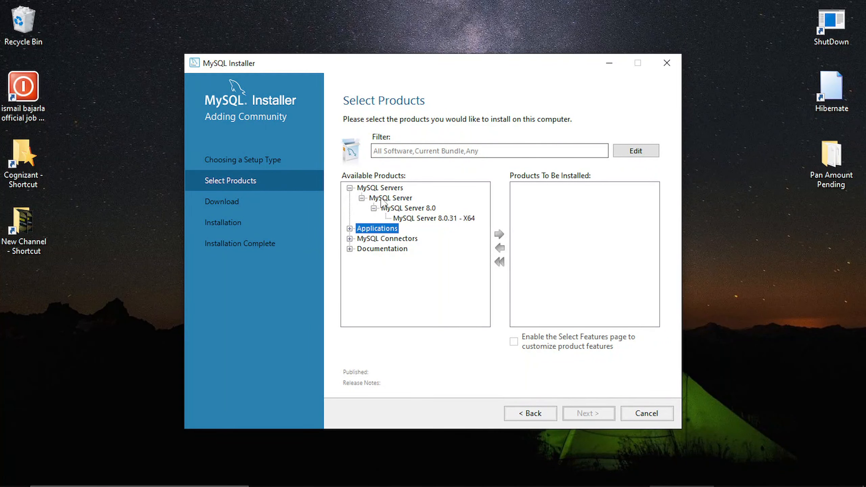
pyautogui.click(420, 219)
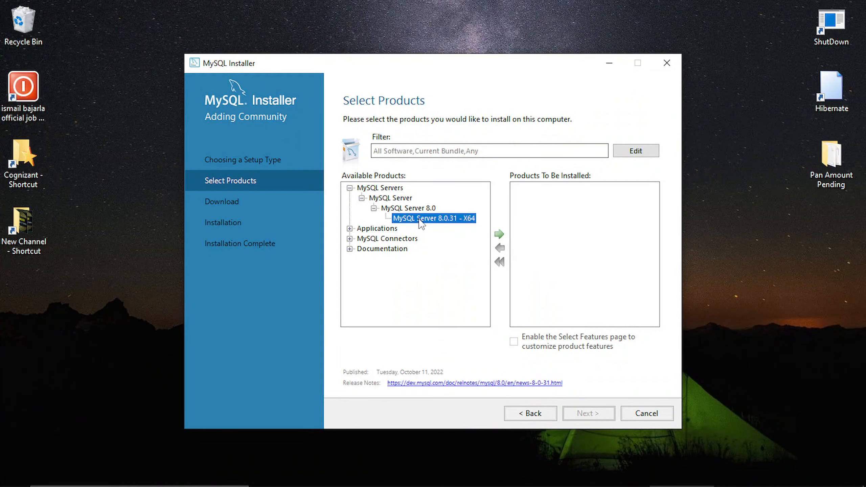
pyautogui.click(499, 235)
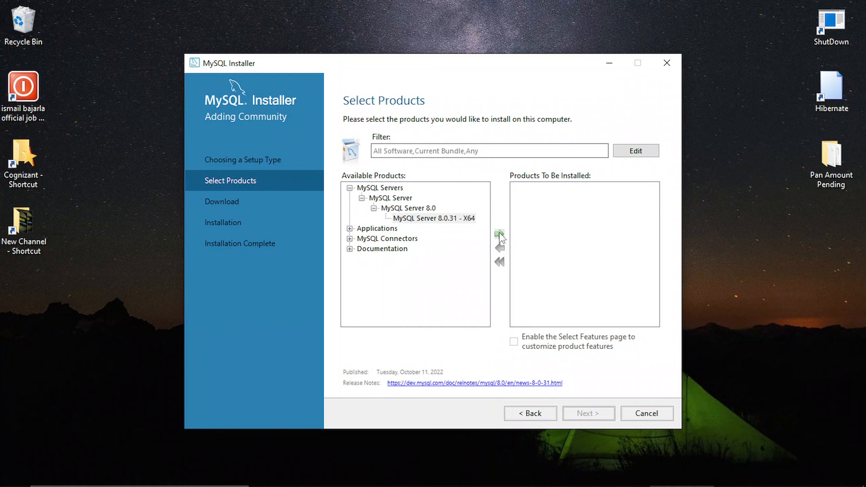
pyautogui.click(350, 229)
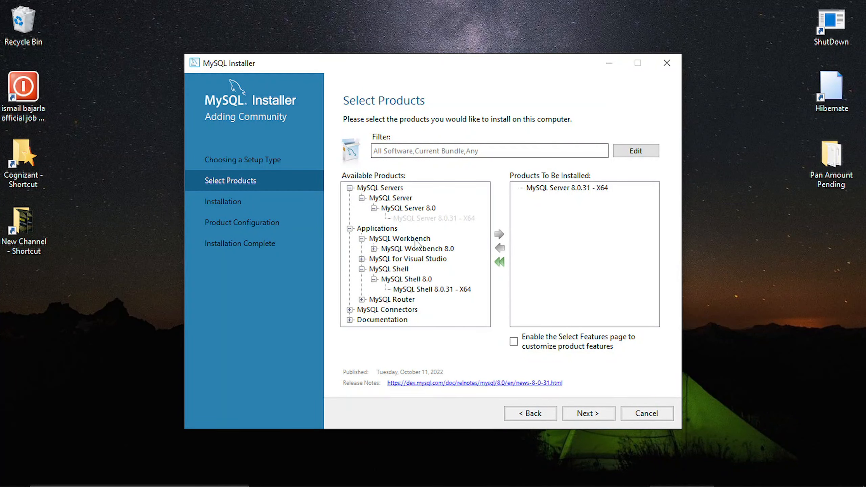
pyautogui.click(374, 249)
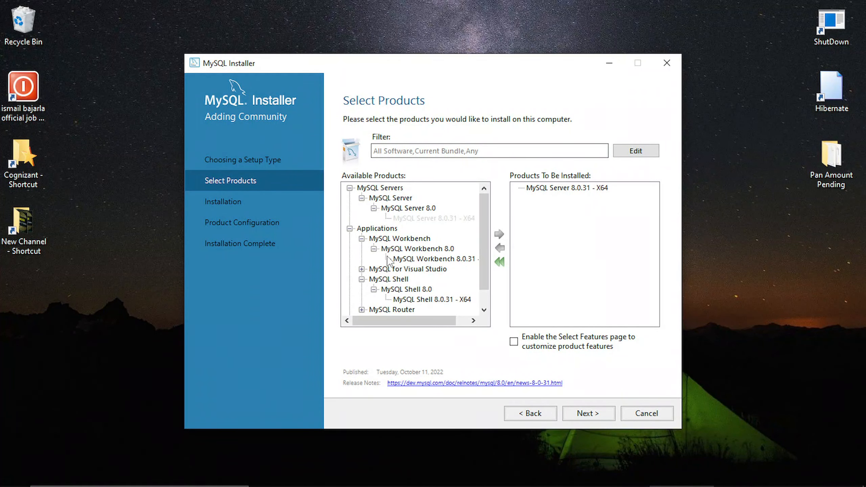
pyautogui.click(413, 260)
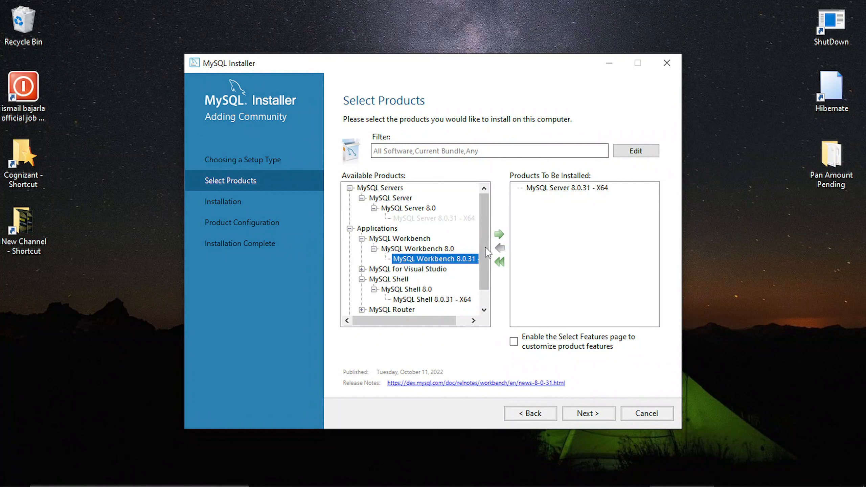
pyautogui.click(499, 234)
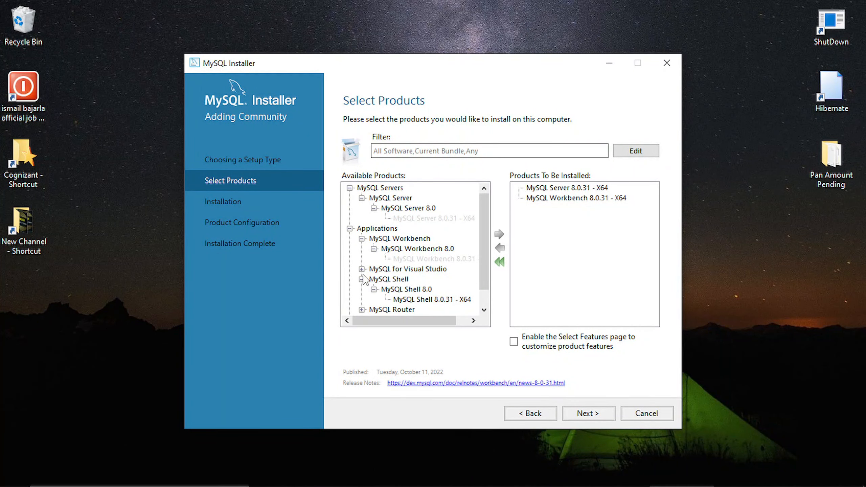
# Step: Add MySQL Shell 8.0.31 - X64 and MySQL for Visual Studio 1.2 to the install list
pyautogui.scroll(-1, 364, 279)
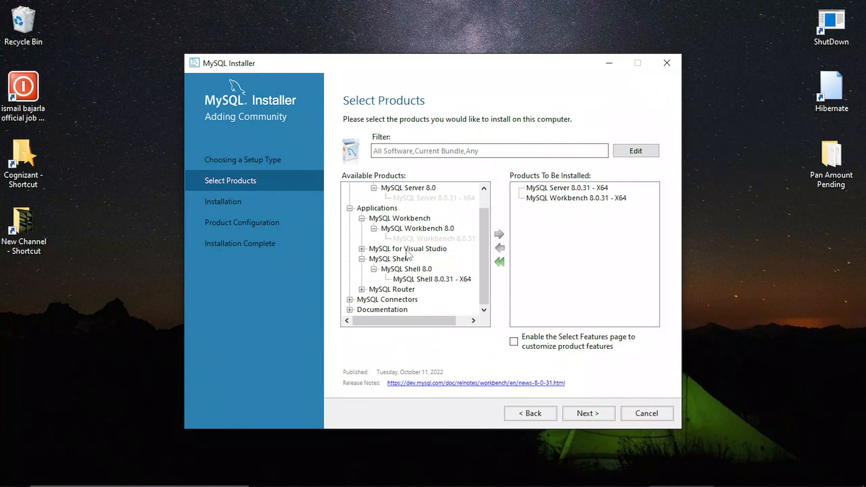
pyautogui.click(403, 279)
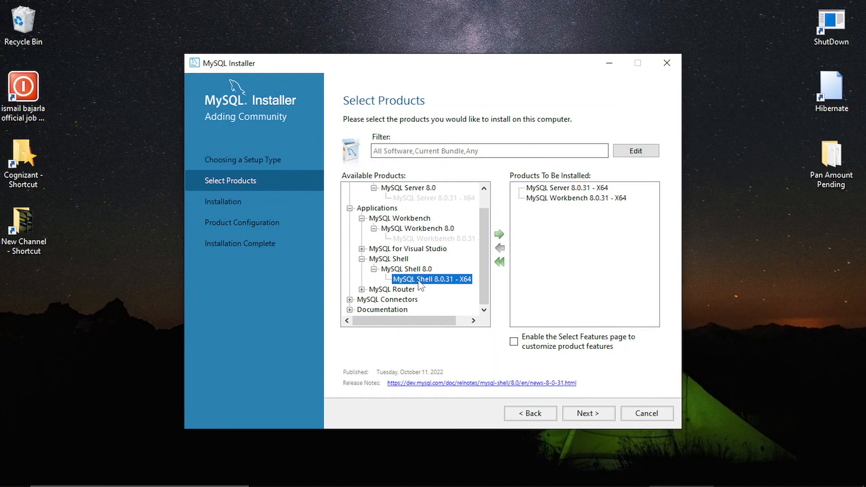
pyautogui.click(499, 235)
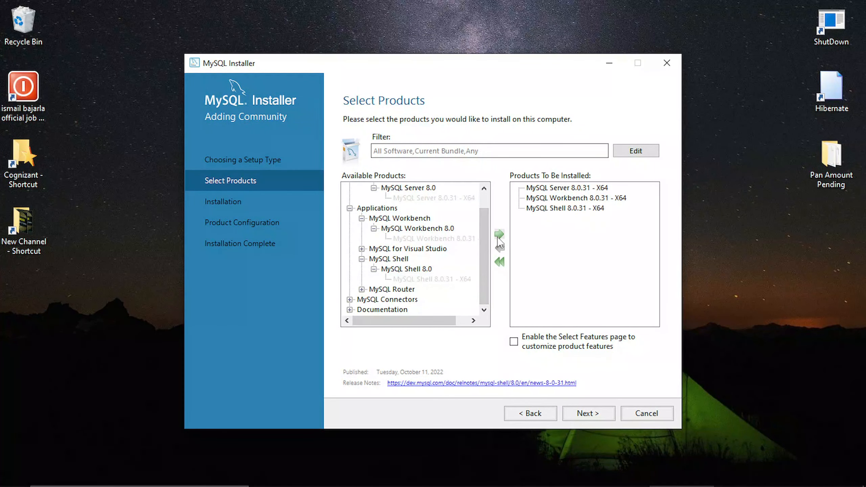
pyautogui.click(361, 249)
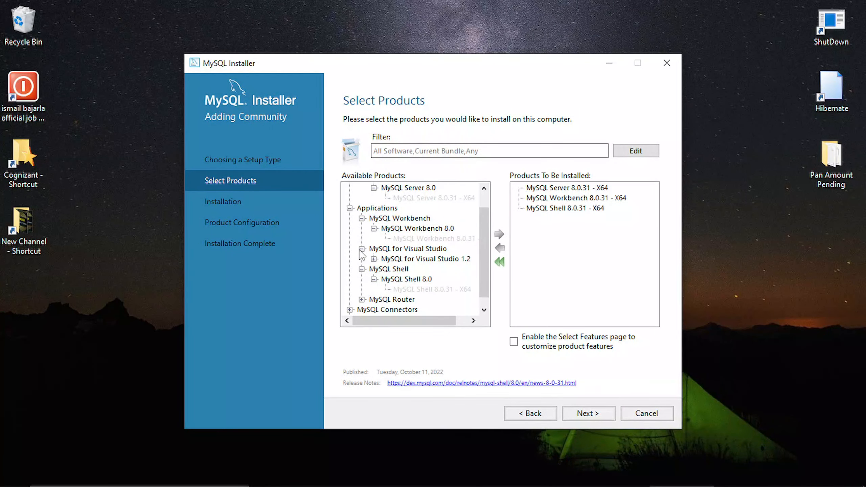
pyautogui.click(404, 259)
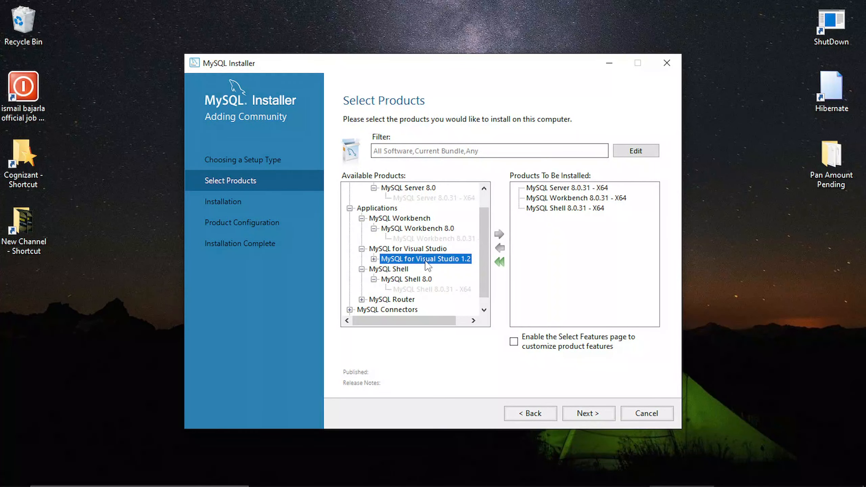
pyautogui.click(499, 235)
# Step: Add Connector/Python 8.0.31 - X64, leave feature customization off, and proceed to Installation
pyautogui.click(349, 309)
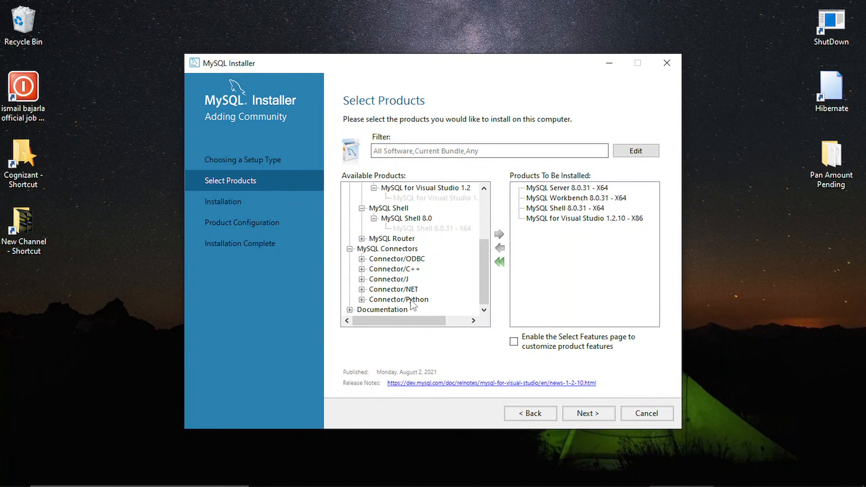
pyautogui.click(407, 299)
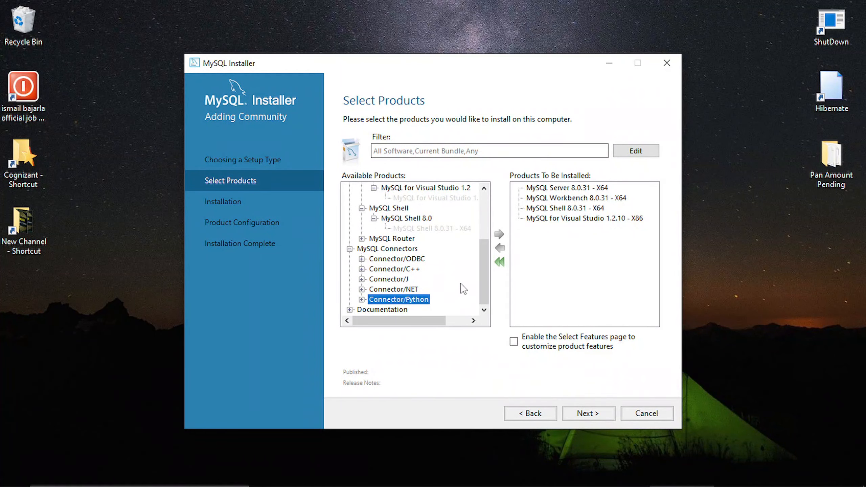
pyautogui.click(361, 300)
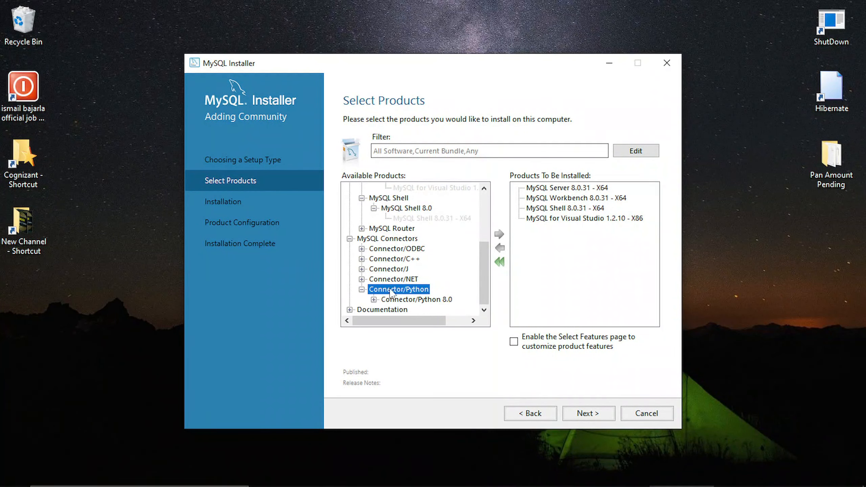
pyautogui.click(374, 300)
pyautogui.click(426, 284)
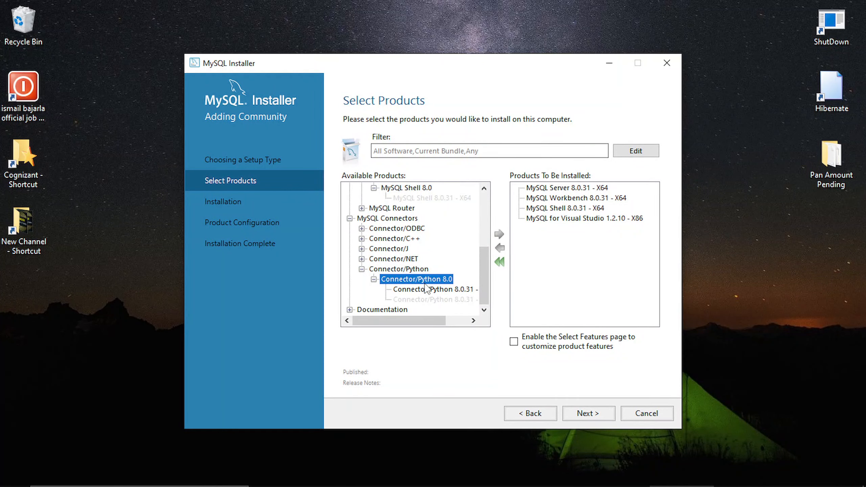
pyautogui.click(428, 289)
pyautogui.click(499, 234)
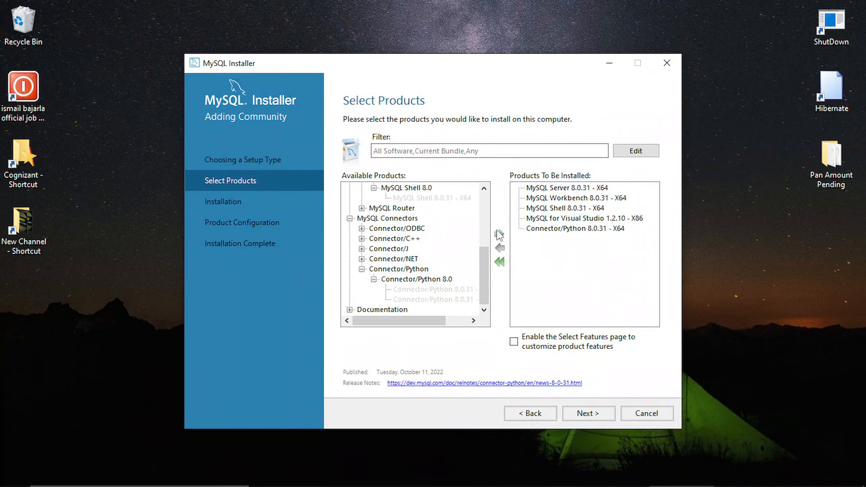
pyautogui.click(523, 344)
pyautogui.click(514, 341)
pyautogui.click(583, 412)
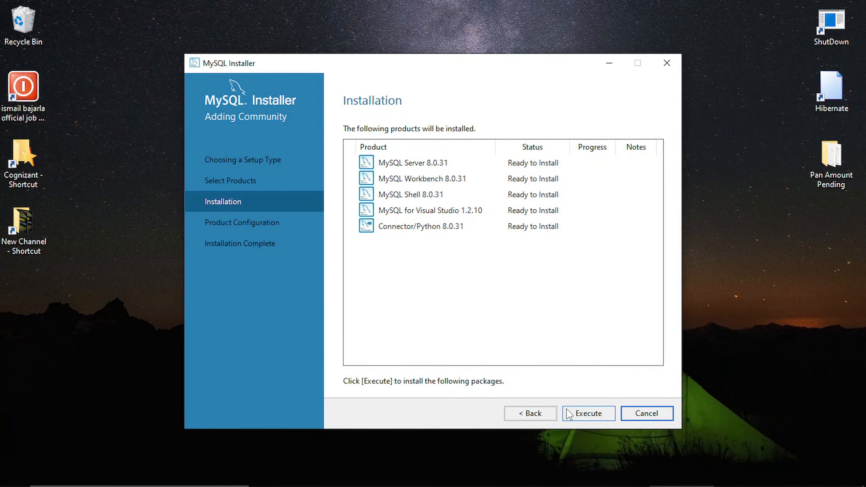
# Step: Execute the installation of the five products and continue to server configuration
pyautogui.click(582, 412)
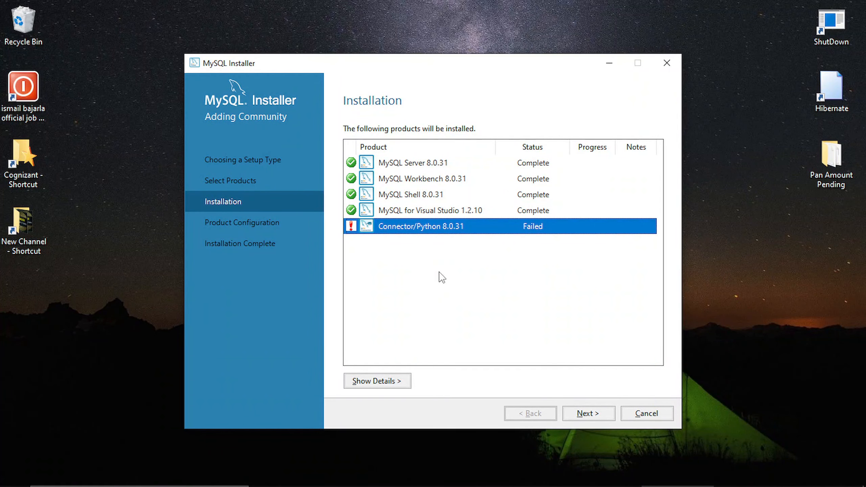
pyautogui.click(579, 413)
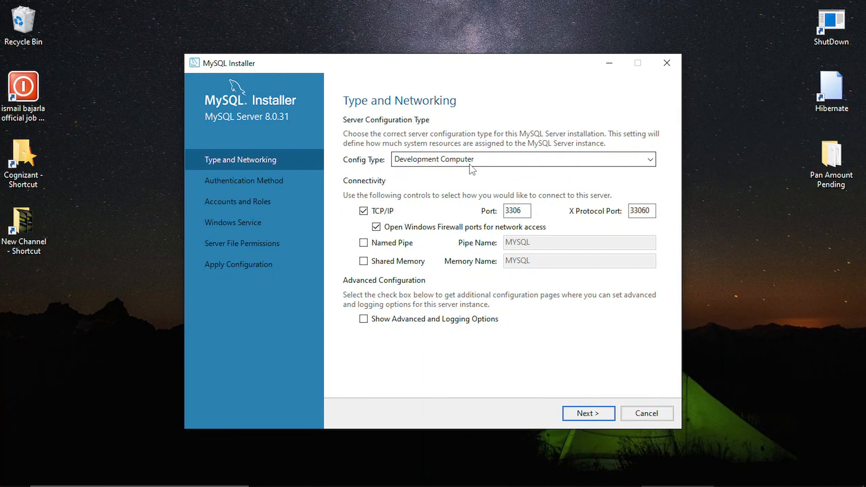
# Step: Keep Development Computer with TCP/IP port 3306, leaving Named Pipe and Shared Memory off
pyautogui.click(472, 169)
pyautogui.click(475, 174)
pyautogui.click(474, 167)
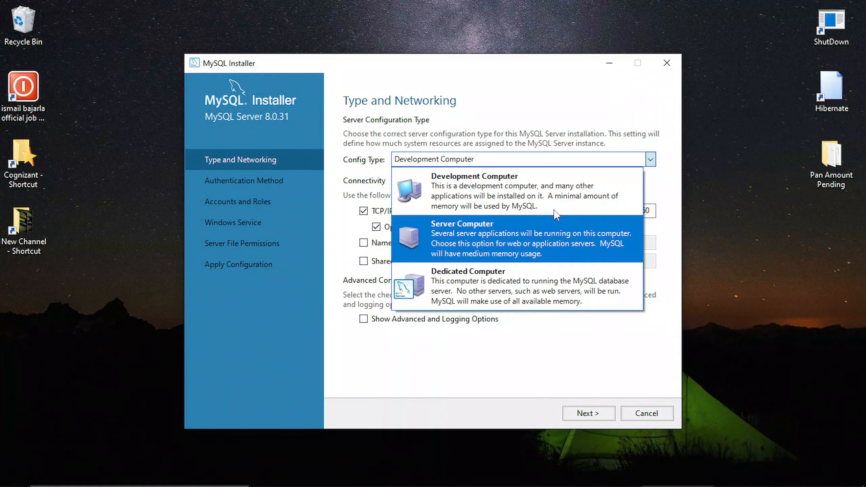
pyautogui.click(519, 194)
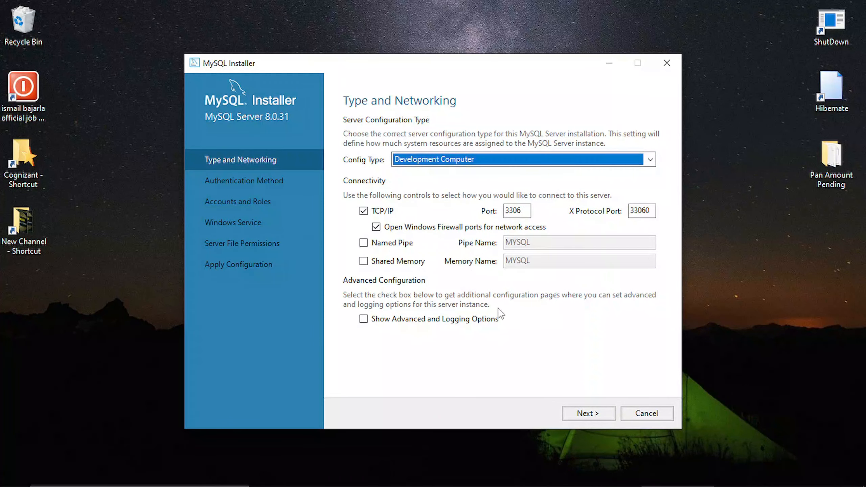
pyautogui.click(363, 242)
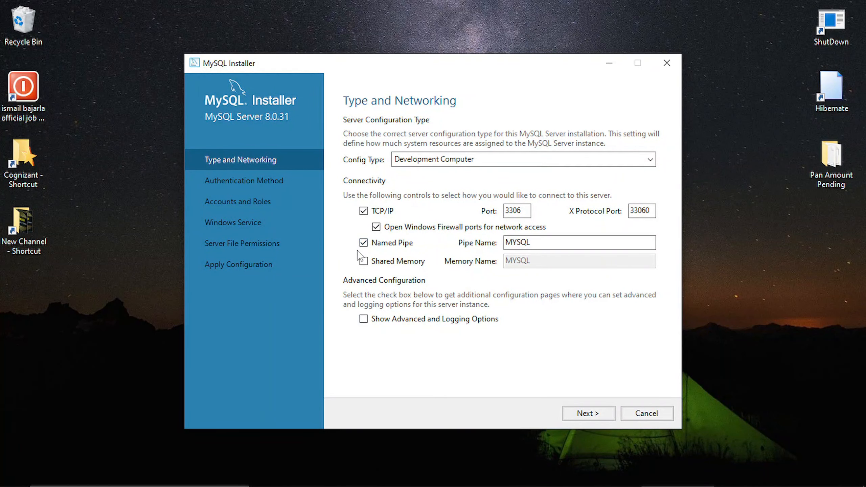
pyautogui.click(364, 261)
pyautogui.click(363, 261)
pyautogui.click(363, 242)
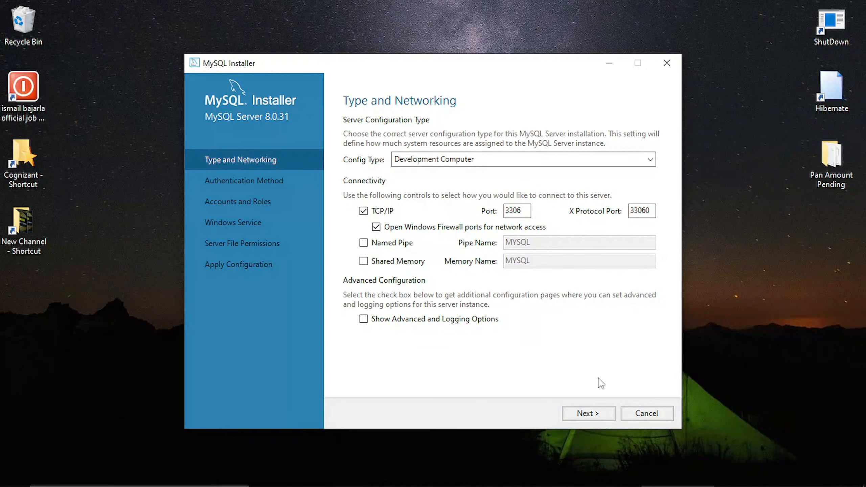
pyautogui.click(584, 412)
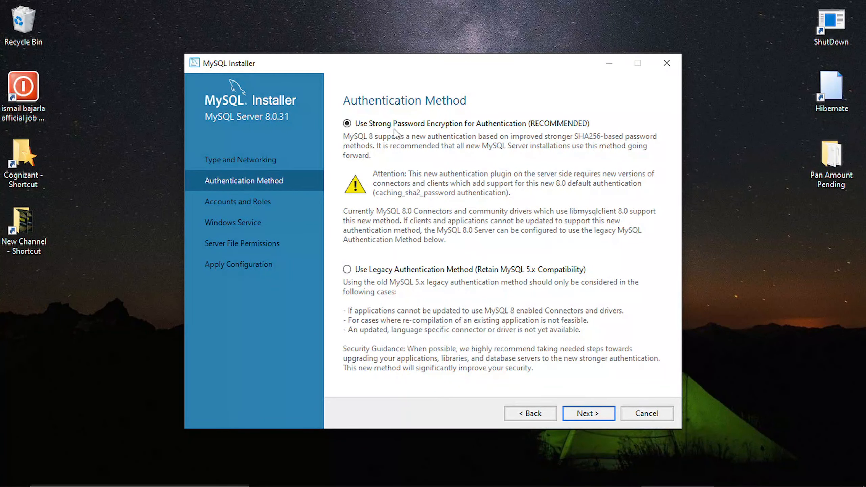
# Step: Keep Use Strong Password Encryption and enter the MySQL root password
pyautogui.click(370, 125)
pyautogui.click(600, 415)
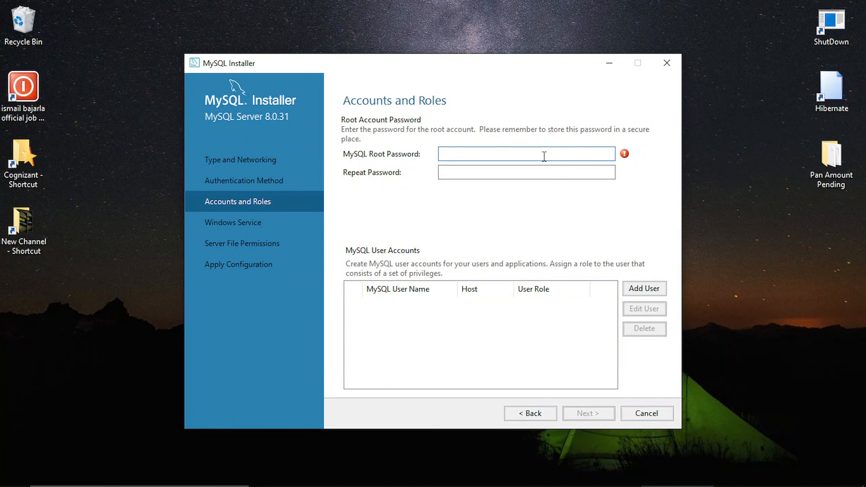
pyautogui.write('r')
pyautogui.press('BackSpace')
pyautogui.write('•••••••••••')
pyautogui.press('Tab')
# Step: Repeat the root password, retyping both fields so they match
pyautogui.write('••••••')
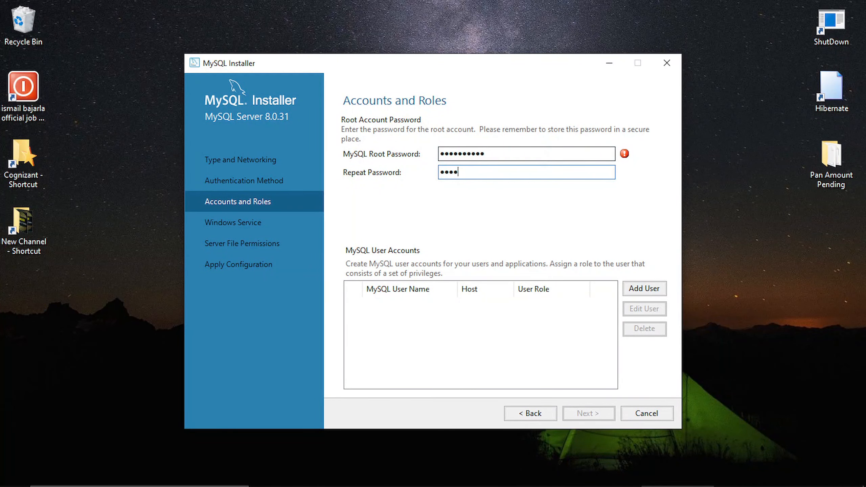
pyautogui.write('•••••')
pyautogui.hotkey('ctrl', 'a')
pyautogui.press('BackSpace')
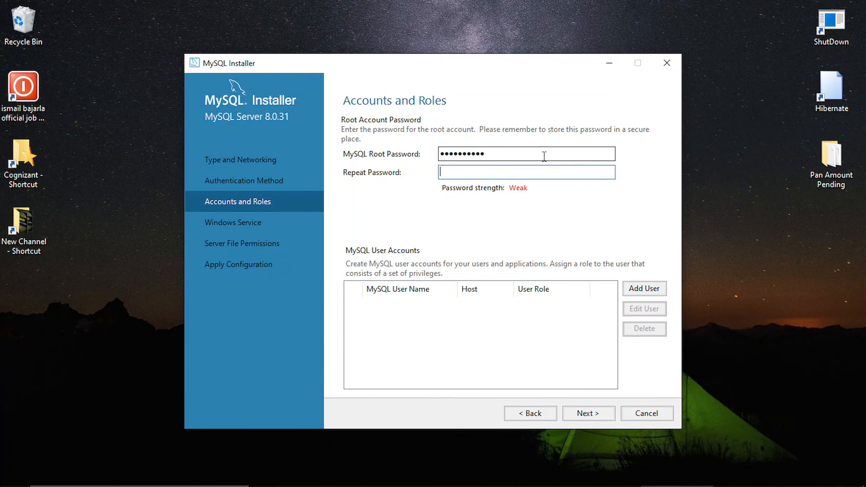
pyautogui.write('••••••••••••')
pyautogui.doubleClick(547, 154)
pyautogui.write('•')
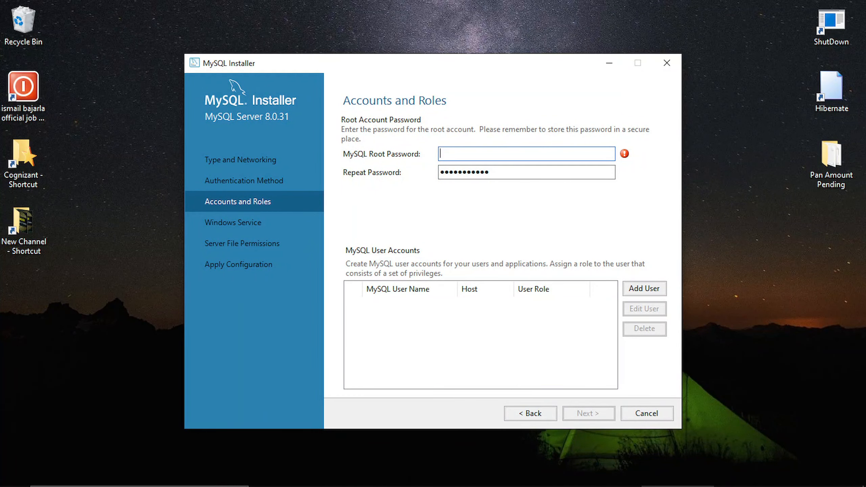
pyautogui.write('••••••••••')
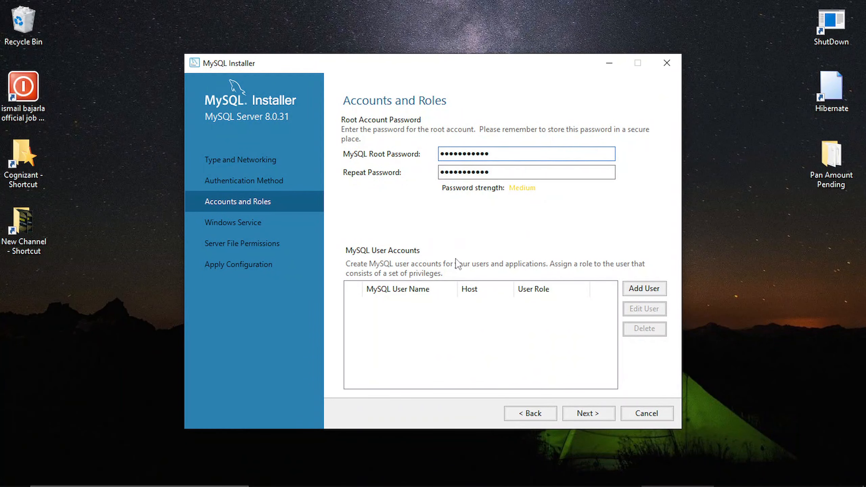
pyautogui.click(641, 290)
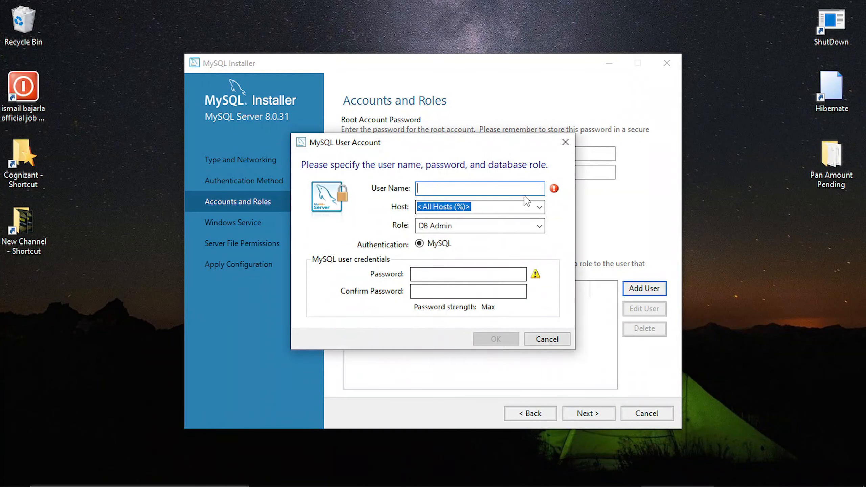
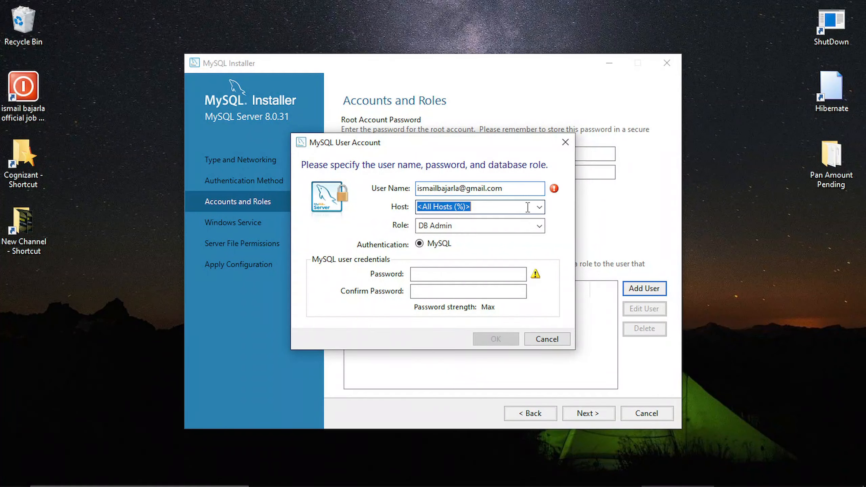
# Step: Enter the new user's name (an e-mail address) and type its password twice
pyautogui.click(539, 207)
pyautogui.click(488, 230)
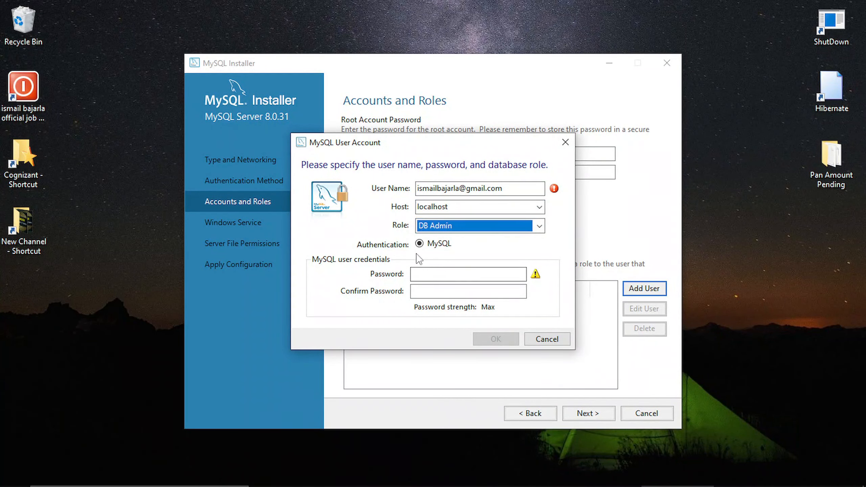
pyautogui.click(429, 273)
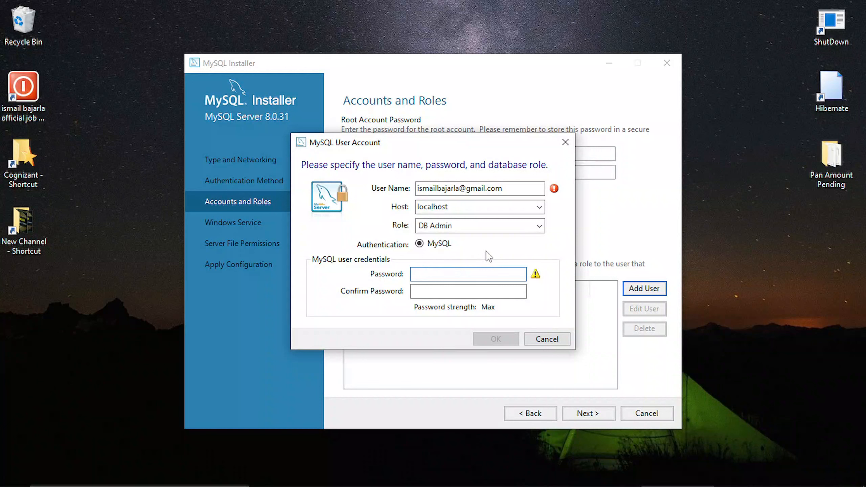
pyautogui.write('12345678901')
pyautogui.press('Tab')
pyautogui.write('12345678')
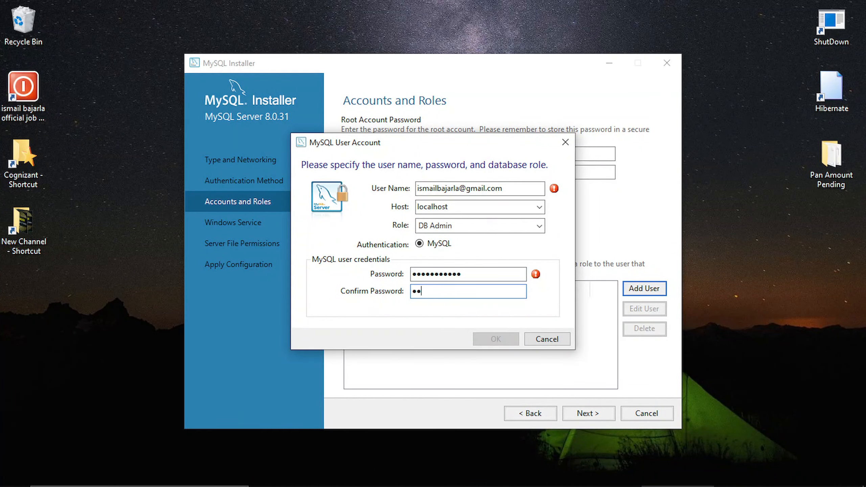
pyautogui.write('901')
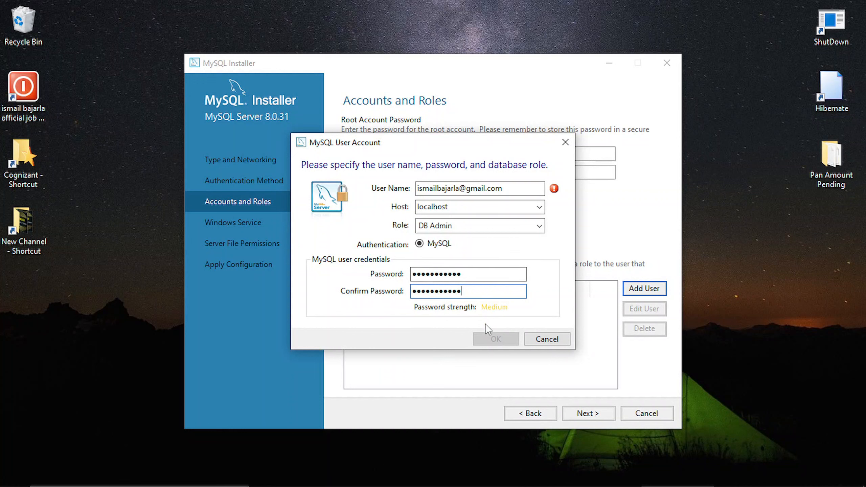
# Step: Trim the user name's e-mail domain, set Host to <All Hosts (%)>, and add the DB Admin user
pyautogui.click(543, 188)
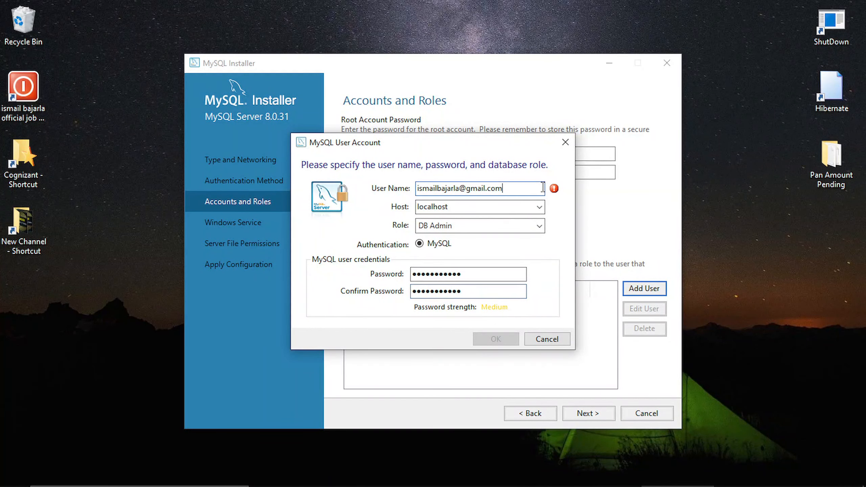
pyautogui.hotkey('ctrl', 'a')
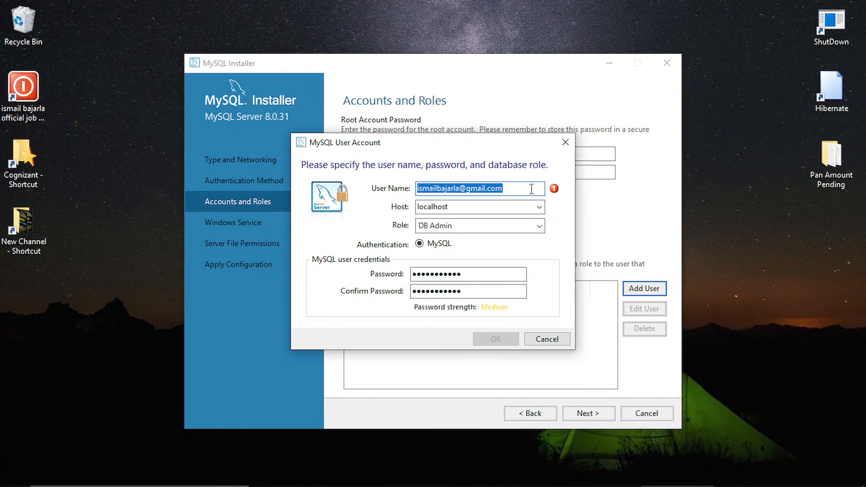
pyautogui.click(531, 189)
pyautogui.press('BackSpace')
pyautogui.press('BackSpace')
pyautogui.press('BackSpace')
pyautogui.press('BackSpace')
pyautogui.press('BackSpace')
pyautogui.press('BackSpace')
pyautogui.press('BackSpace')
pyautogui.press('BackSpace')
pyautogui.press('BackSpace')
pyautogui.press('BackSpace')
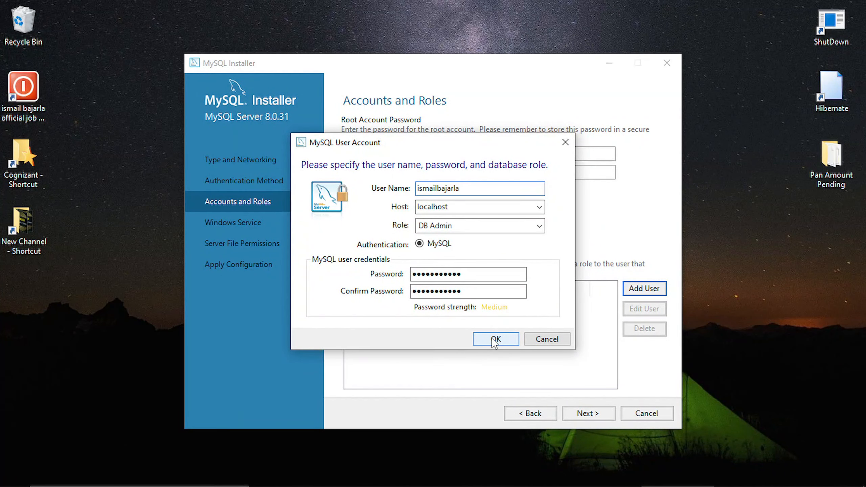
pyautogui.click(506, 207)
pyautogui.click(539, 207)
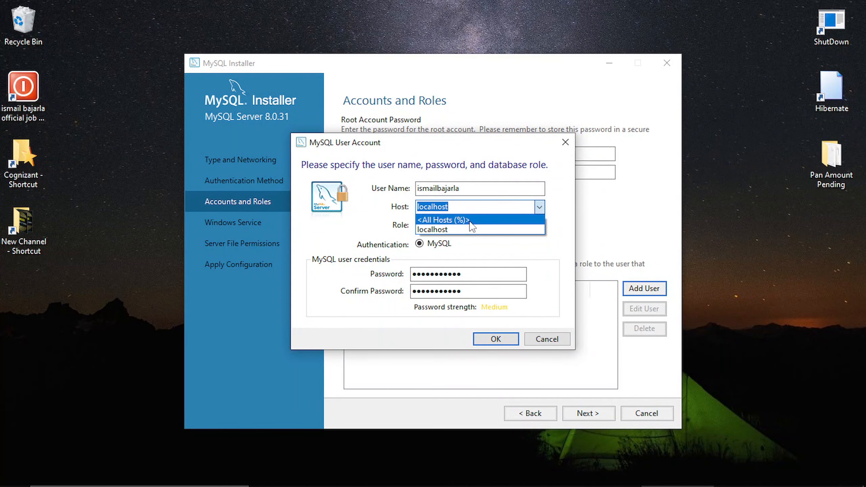
pyautogui.click(470, 221)
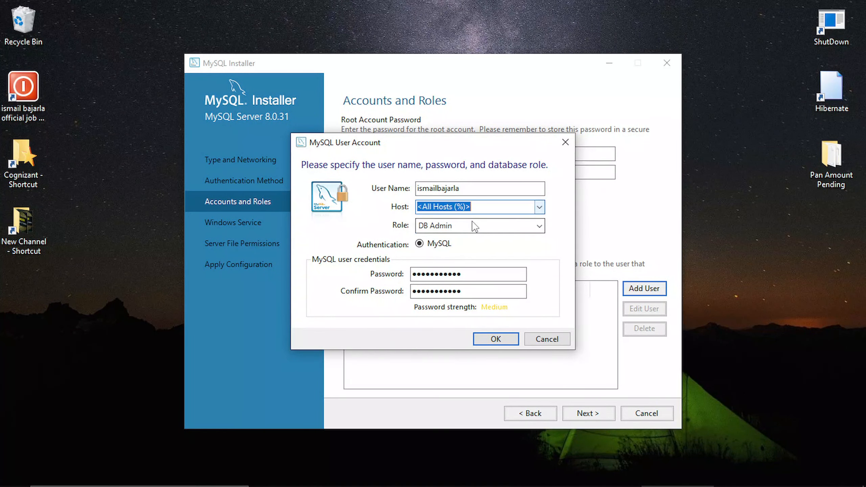
pyautogui.click(495, 339)
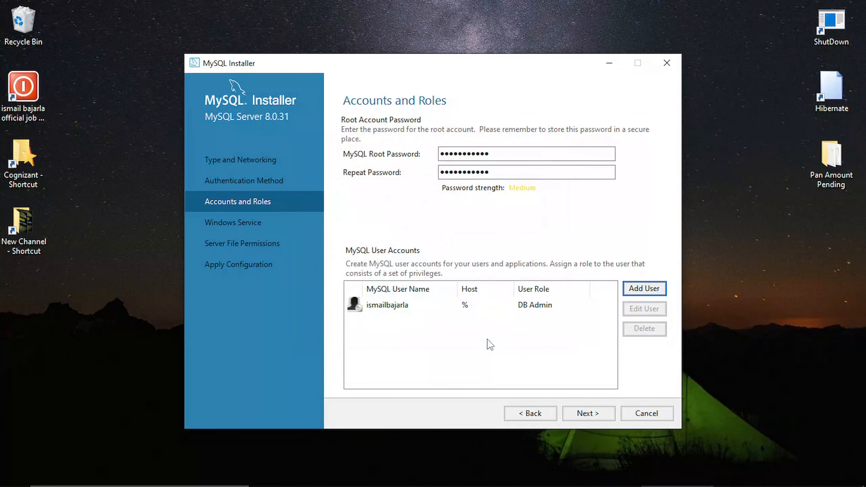
pyautogui.click(523, 309)
pyautogui.click(632, 290)
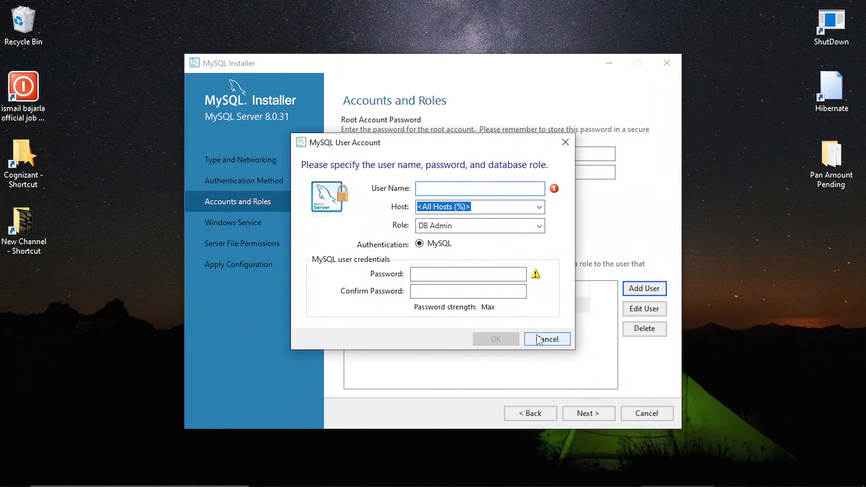
pyautogui.click(547, 339)
# Step: Accept the default Windows Service and Server File Permissions settings to reach Apply Configuration
pyautogui.click(580, 414)
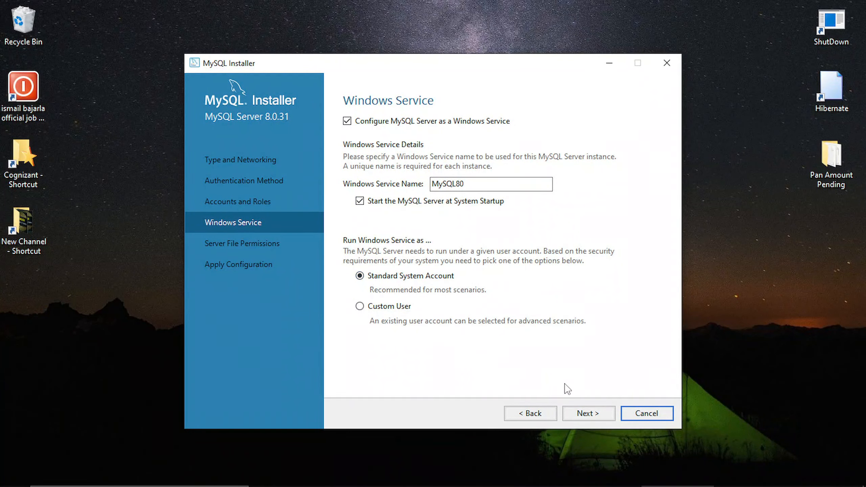
pyautogui.click(599, 416)
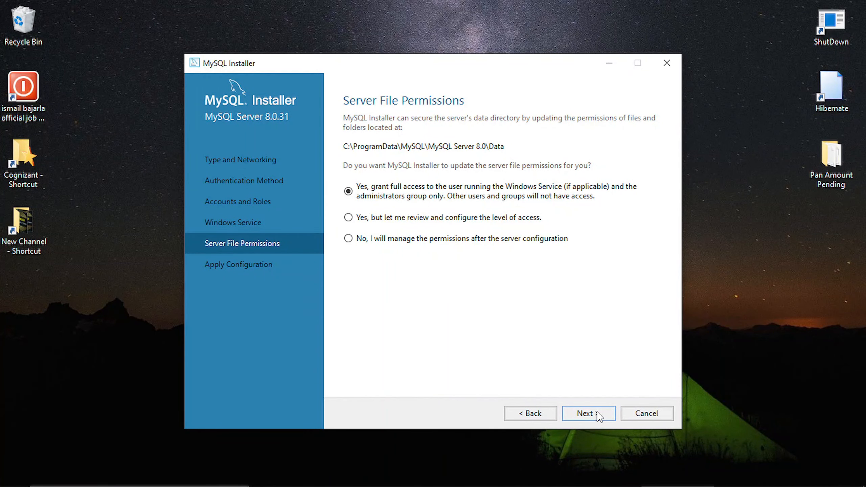
pyautogui.click(599, 416)
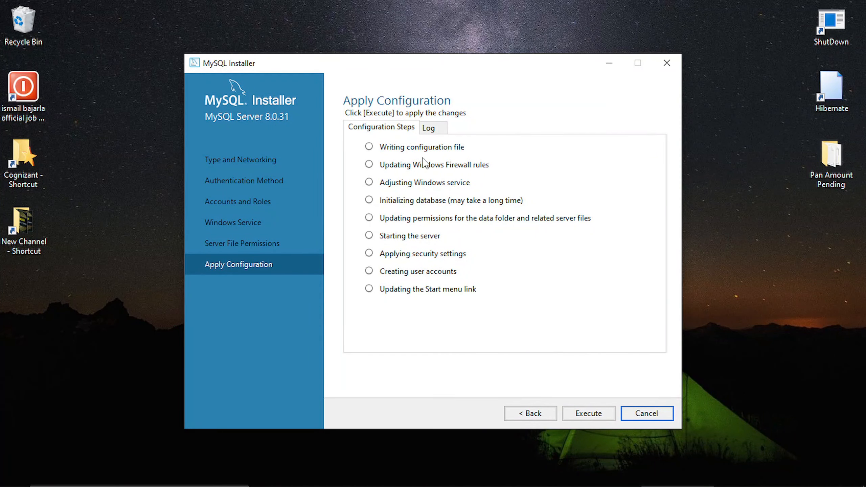
# Step: Execute the MySQL Server 8.0.31 configuration steps, finish, and advance to Installation Complete
pyautogui.click(577, 410)
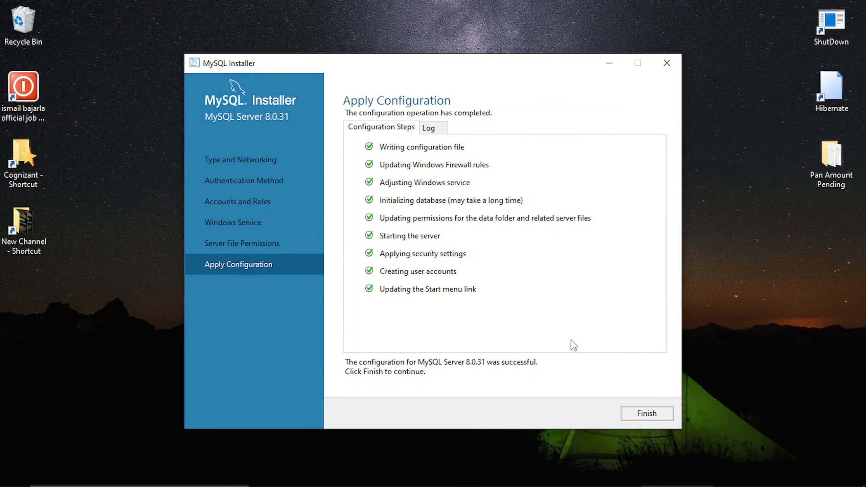
pyautogui.moveTo(711, 486)
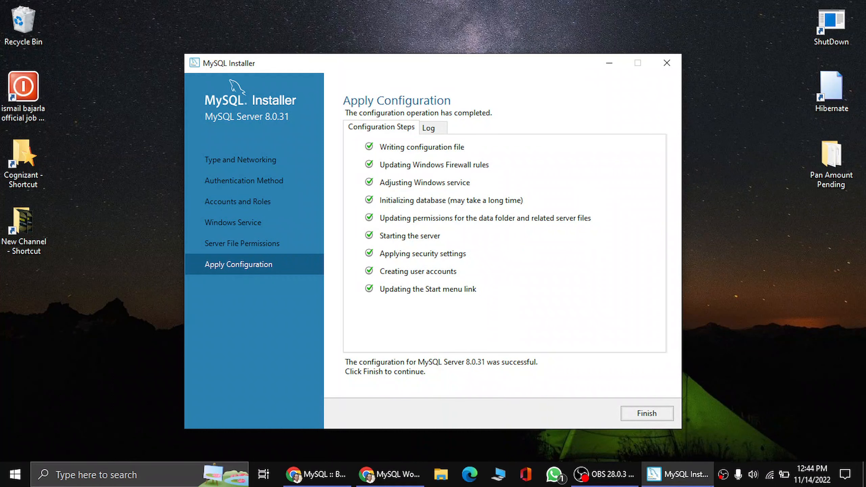
pyautogui.click(660, 416)
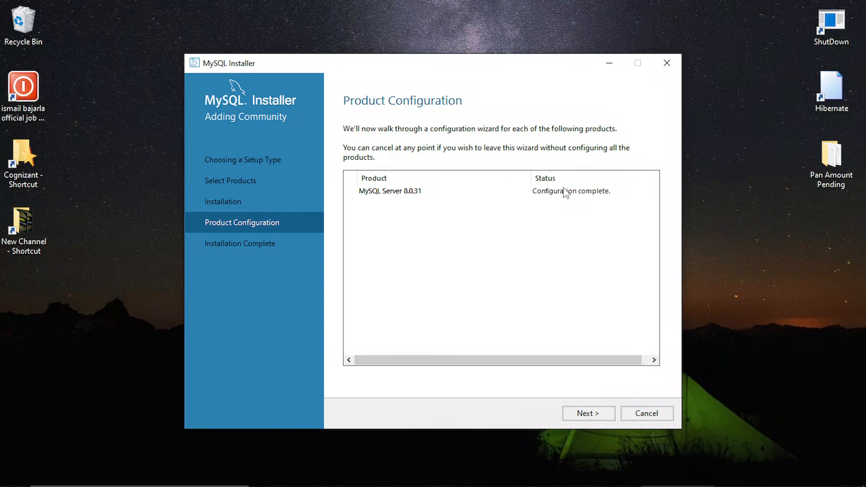
pyautogui.click(583, 411)
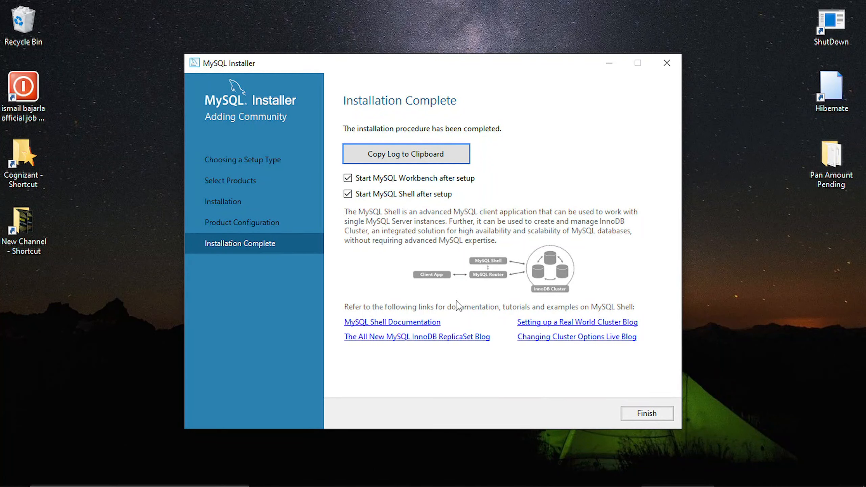
# Step: Close the installer, minimize the MySQL Shell console, and launch MySQL Workbench 8.0 CE from Start's recently added apps
pyautogui.click(647, 413)
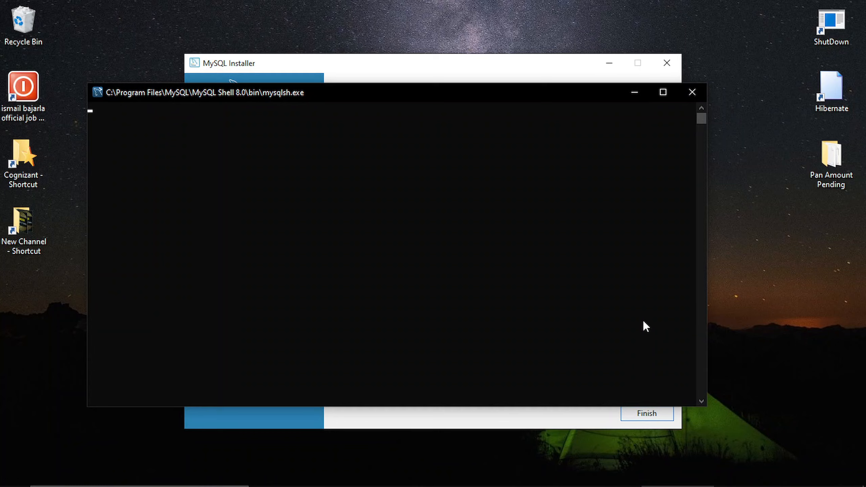
pyautogui.click(634, 92)
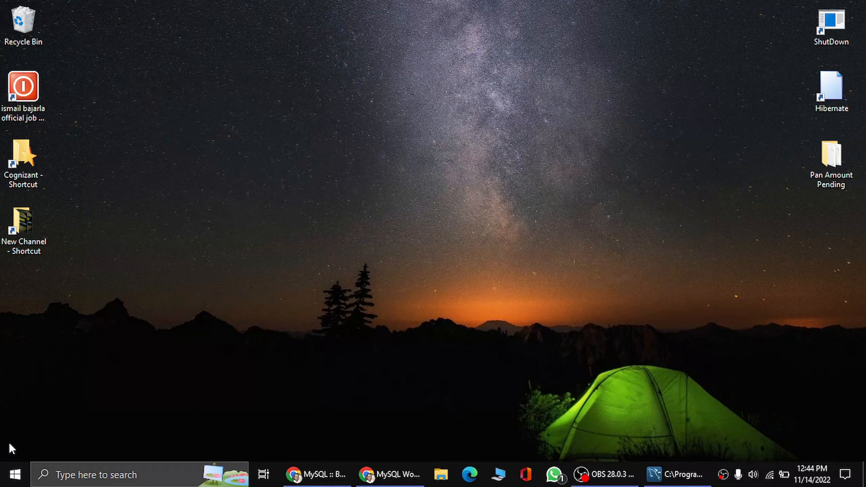
pyautogui.press('super')
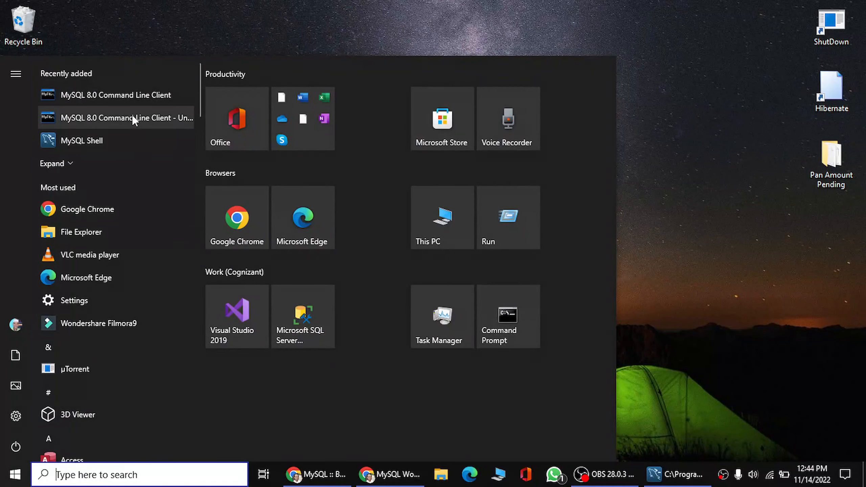
pyautogui.click(56, 162)
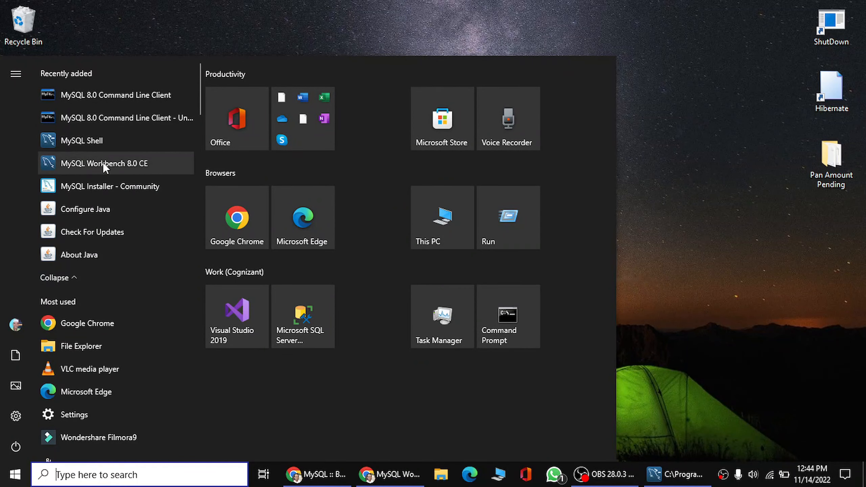
pyautogui.click(85, 166)
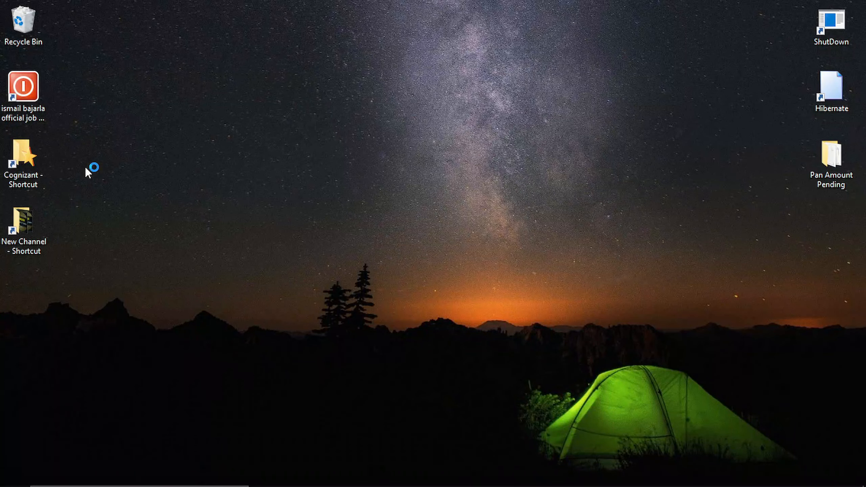